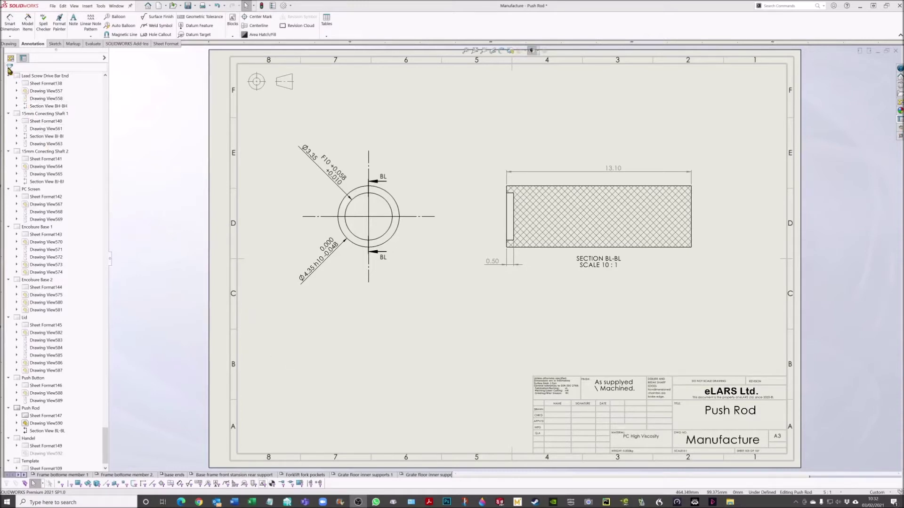
# - Show the Drawing tab tools for adding views to the Push Rod sheet
pyautogui.click(9, 43)
# - Insert a model view of the pendent controller assembly at the sheet's lower left
pyautogui.click(6, 23)
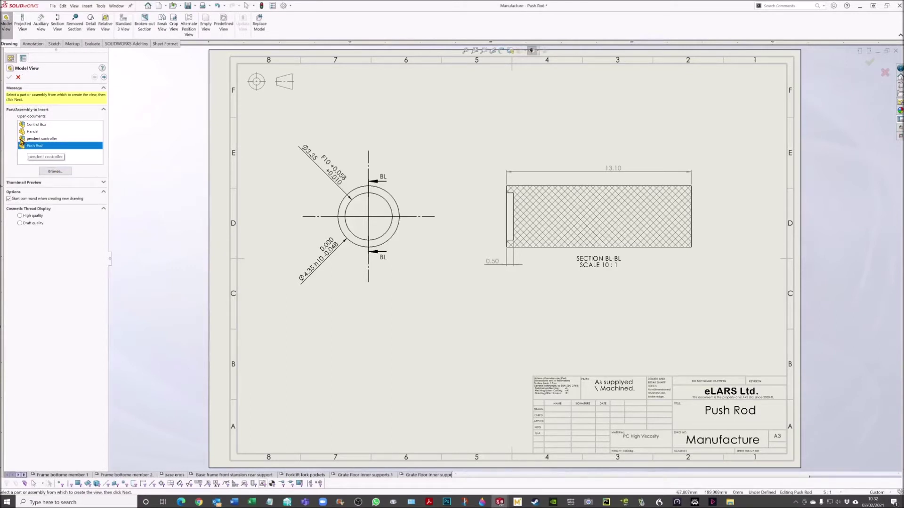
pyautogui.click(22, 140)
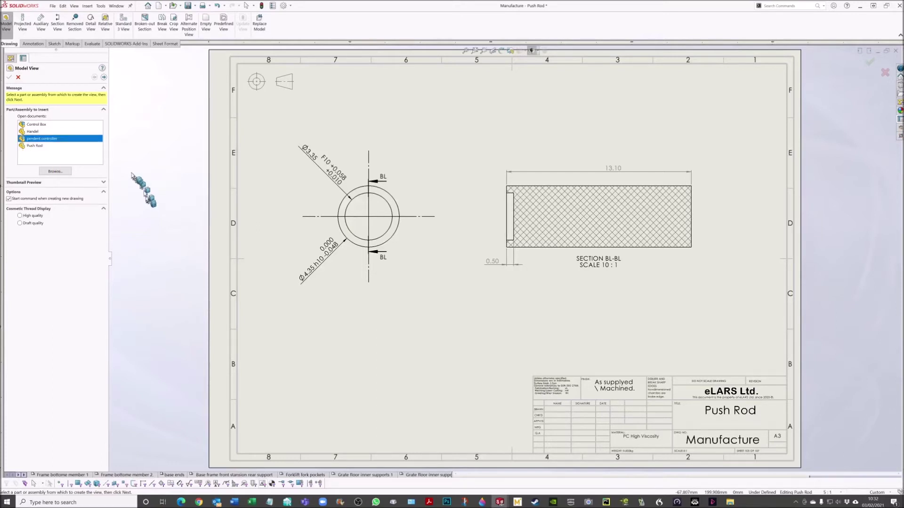
pyautogui.click(104, 78)
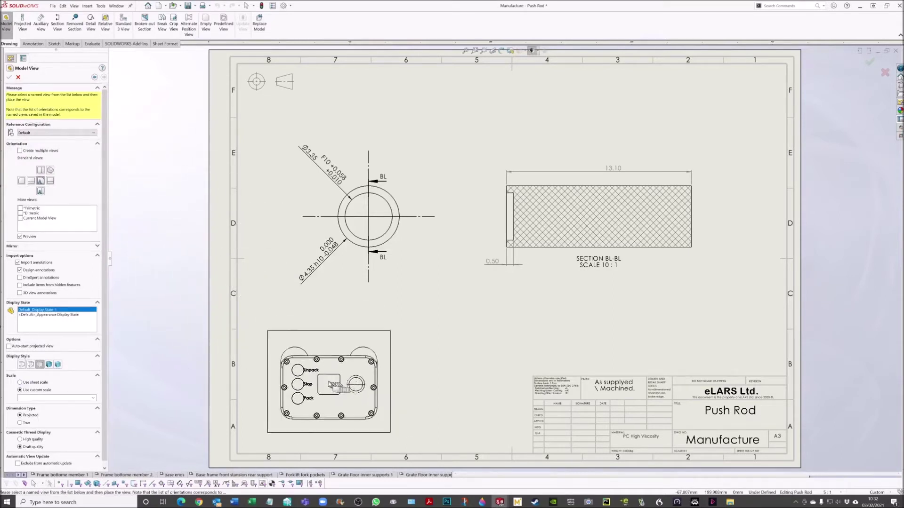
pyautogui.click(186, 283)
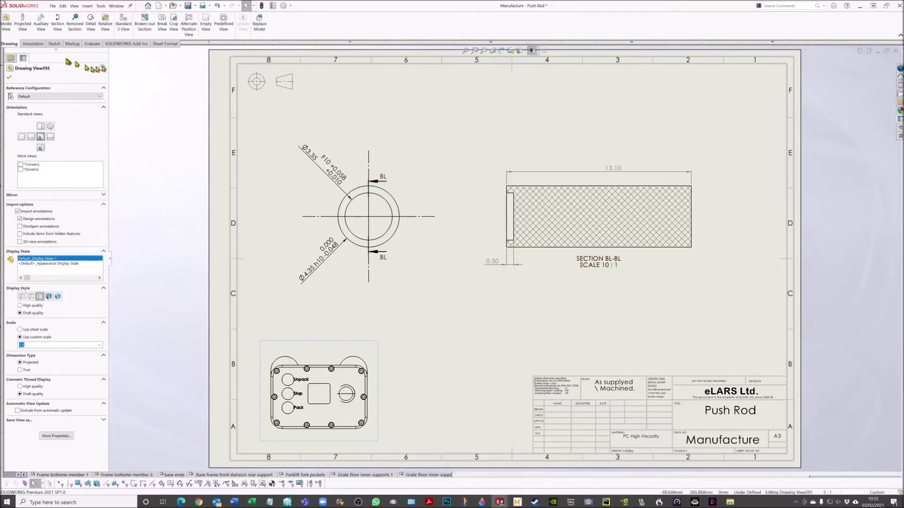
# - Insert a Bill of Materials table from the Annotation tab with the default settings
pyautogui.click(37, 45)
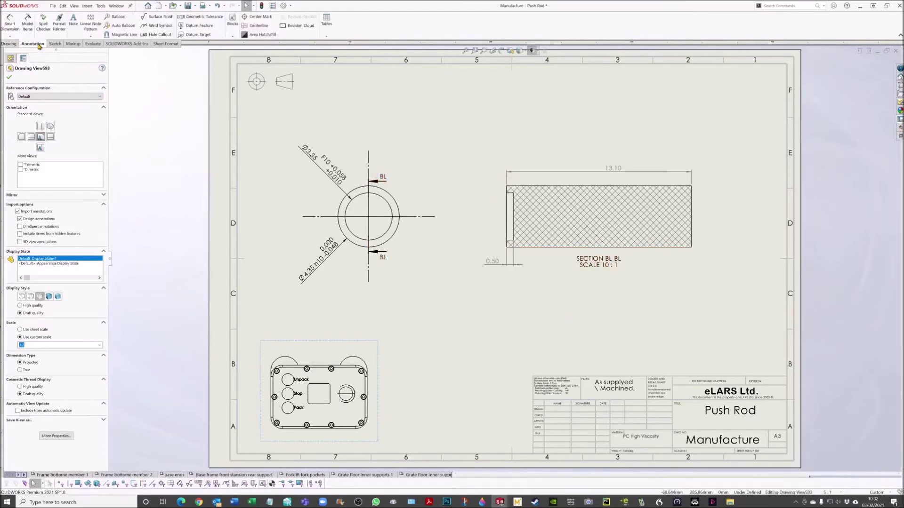
pyautogui.click(326, 21)
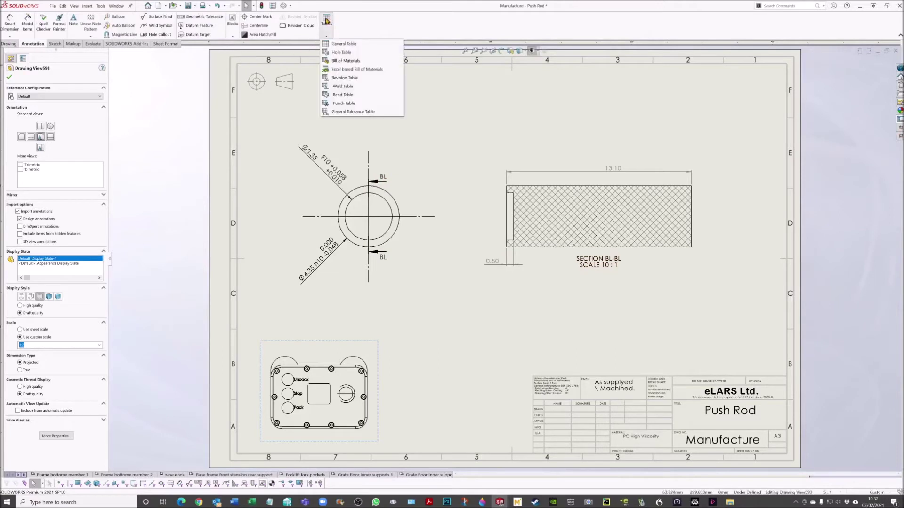
pyautogui.click(328, 61)
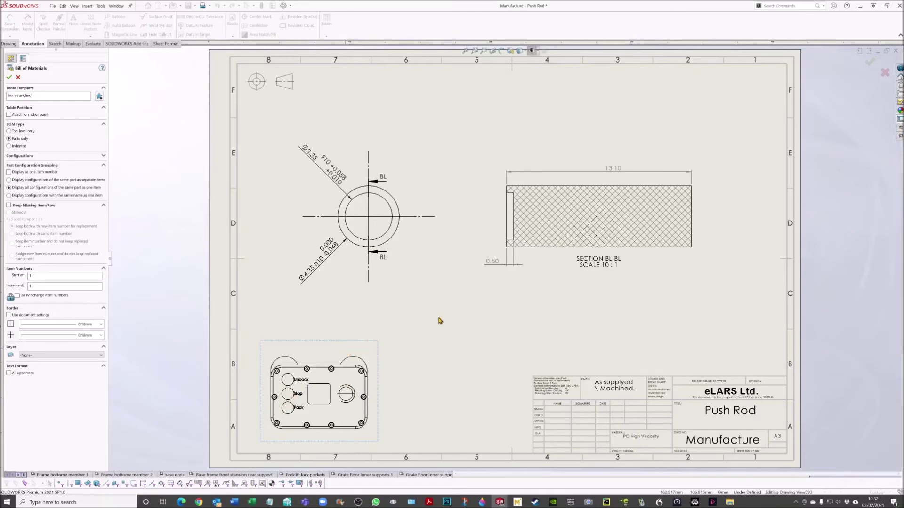
pyautogui.press('Return')
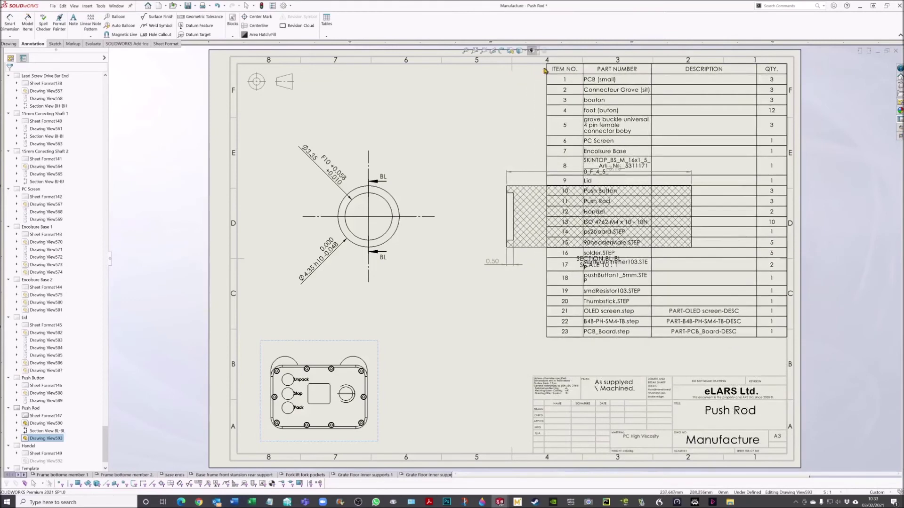
# - Place the BOM at the upper right and delete its ITEM NO. and DESCRIPTION columns
pyautogui.click(545, 71)
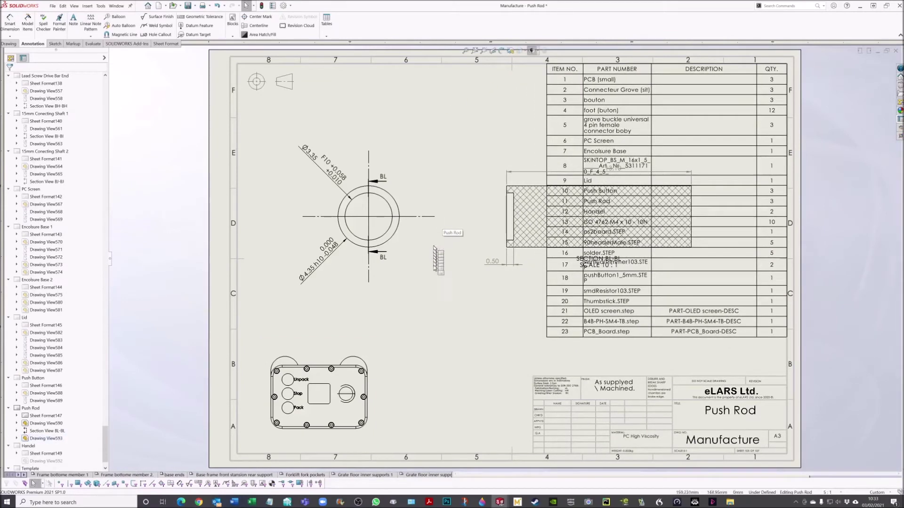
pyautogui.click(563, 71)
pyautogui.click(559, 60)
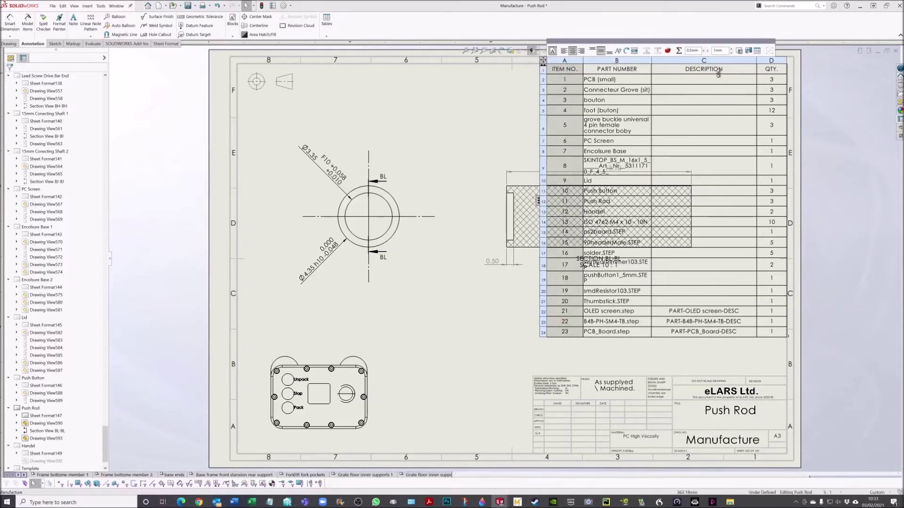
pyautogui.click(687, 60)
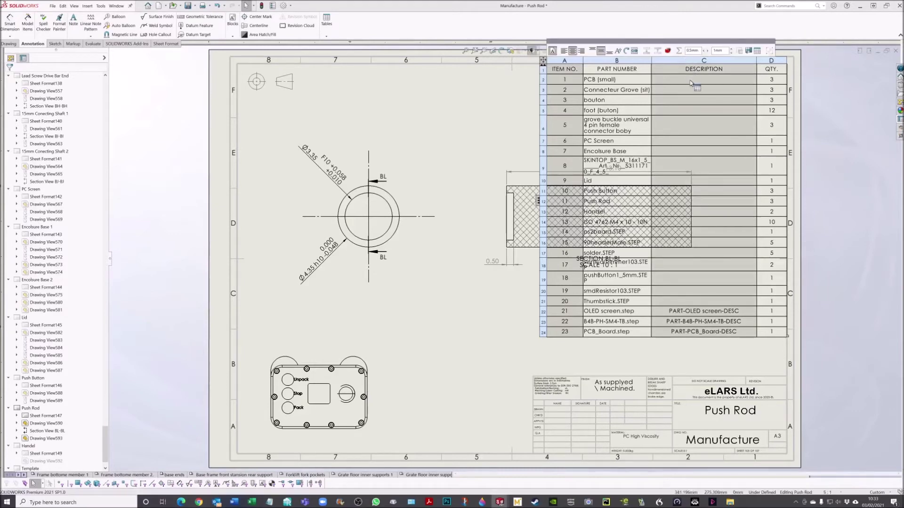
pyautogui.rightClick(690, 83)
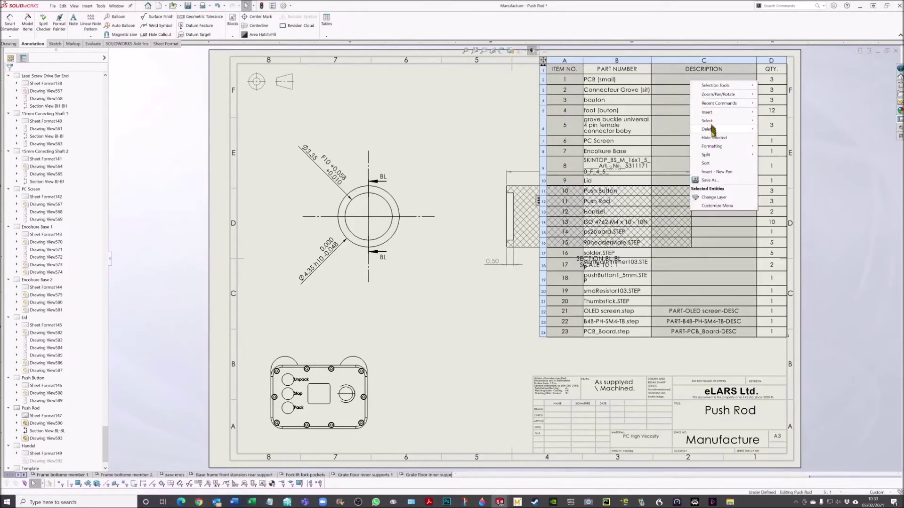
pyautogui.moveTo(712, 130)
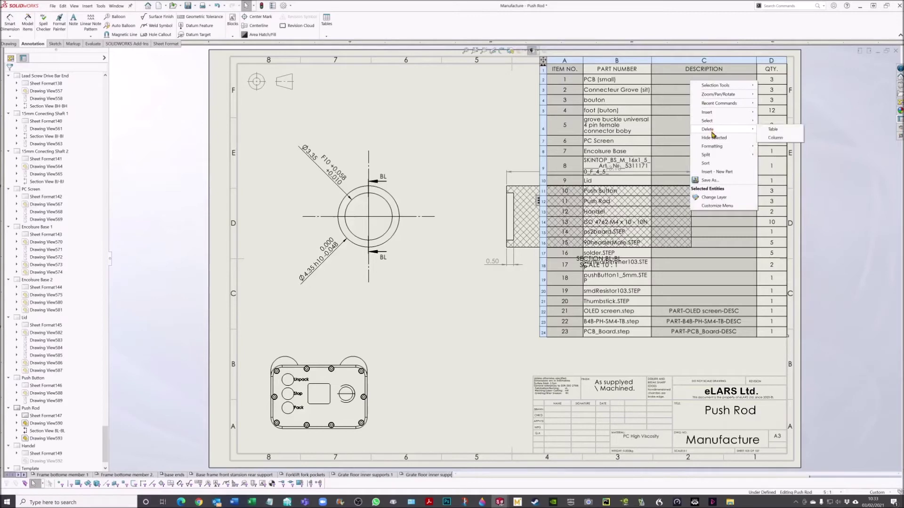
pyautogui.click(772, 139)
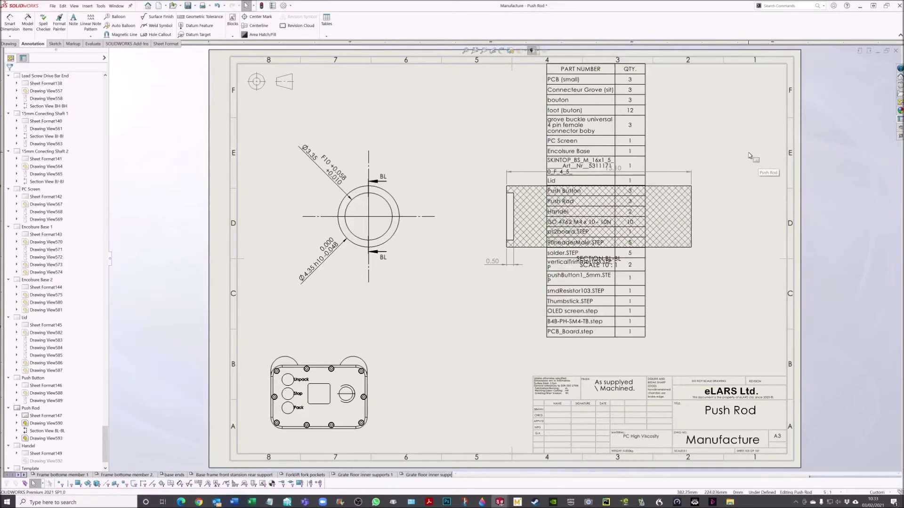
pyautogui.click(591, 96)
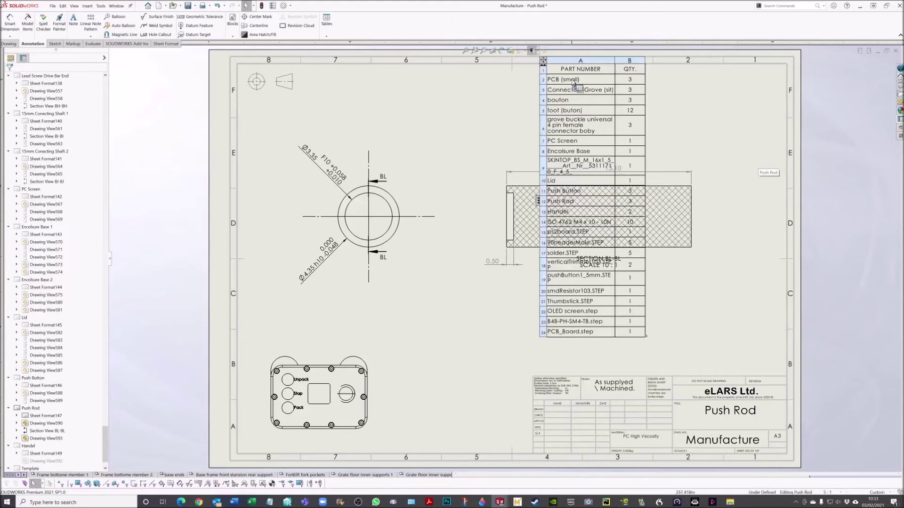
# - Delete the BOM rows from PCB (small) through Push Button
pyautogui.click(542, 79)
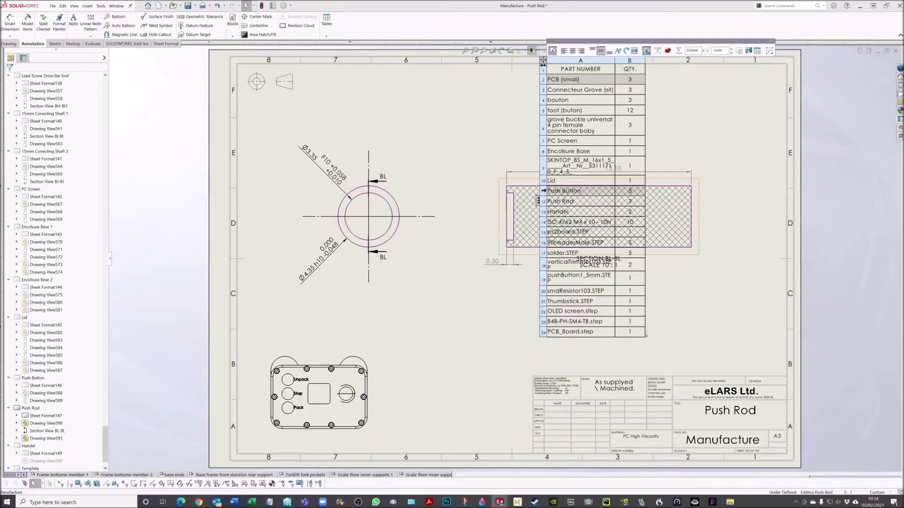
pyautogui.keyDown('shift'); pyautogui.click(543, 191); pyautogui.keyUp('shift')
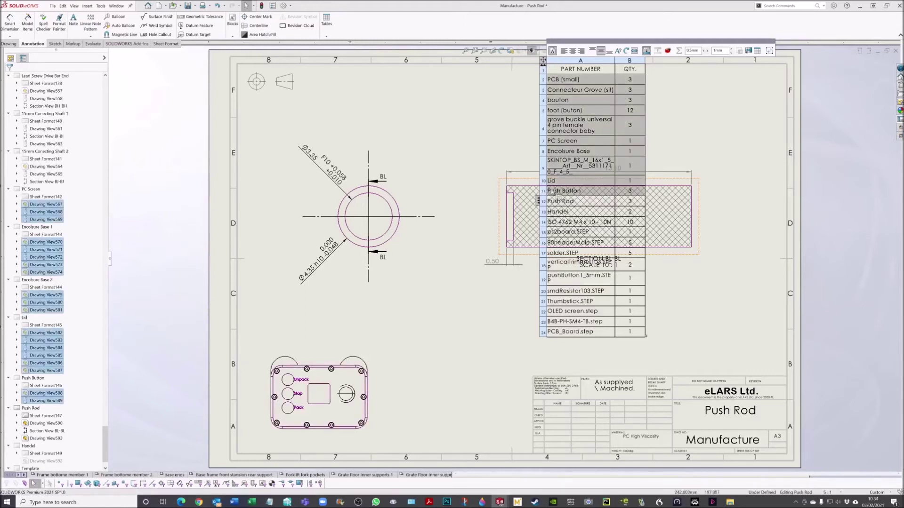
pyautogui.rightClick(570, 179)
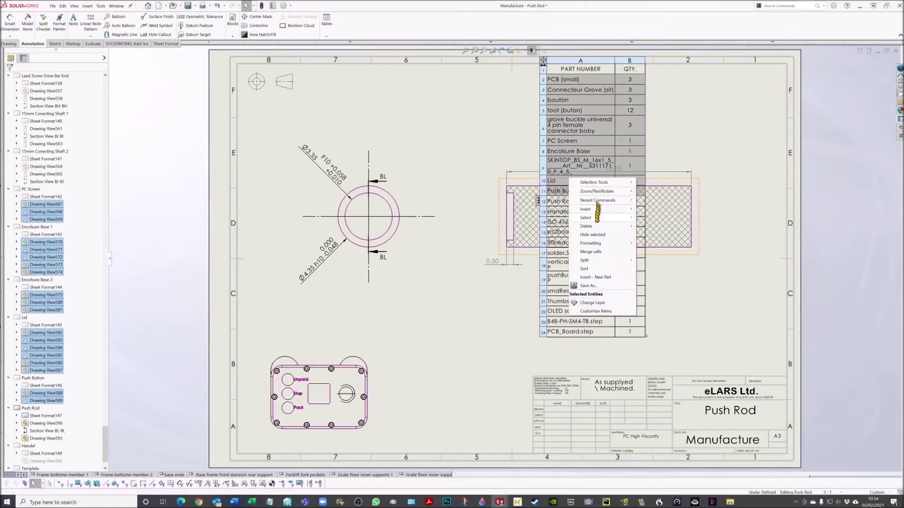
pyautogui.moveTo(595, 227)
pyautogui.click(646, 235)
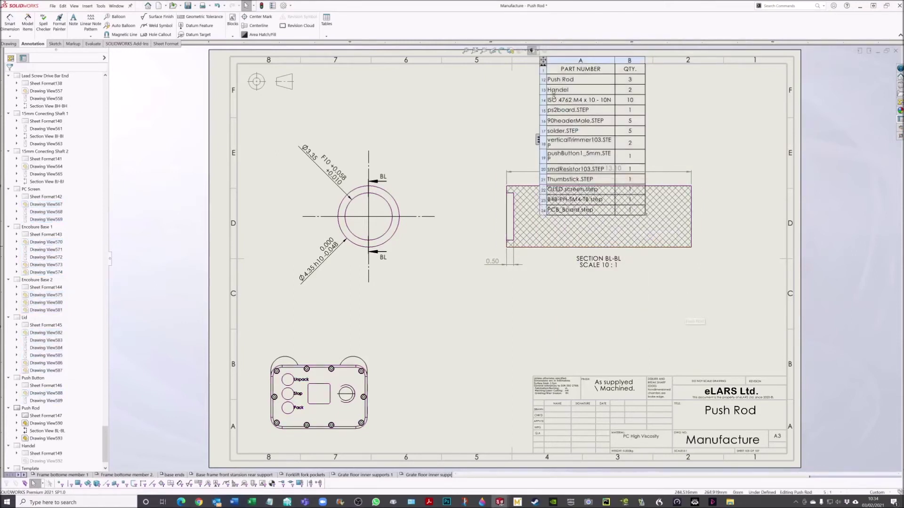
# - Delete the rows from Handel through the last row, leaving only Push Rod, QTY 3
pyautogui.click(542, 90)
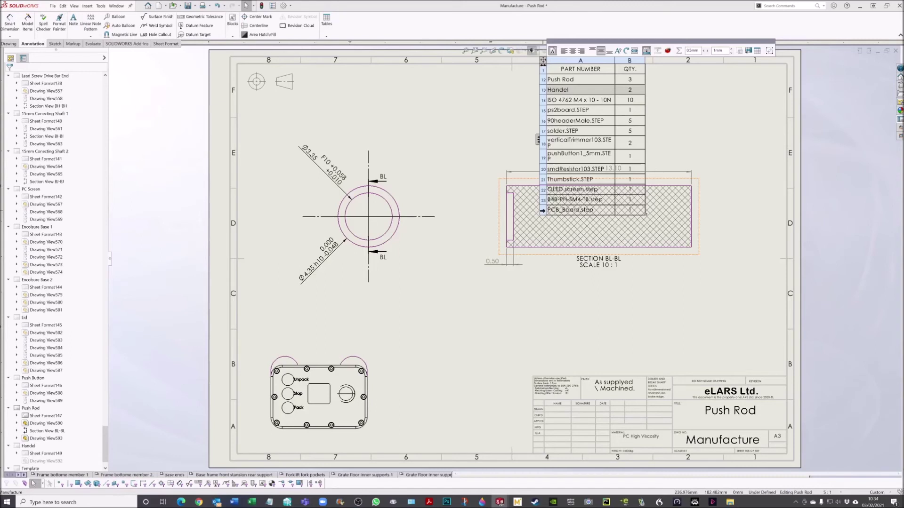
pyautogui.keyDown('shift'); pyautogui.click(542, 210); pyautogui.keyUp('shift')
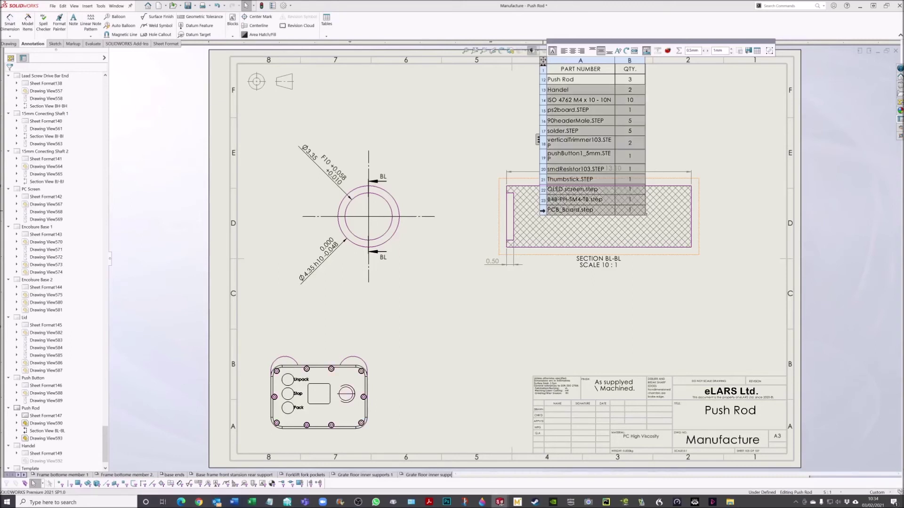
pyautogui.rightClick(542, 211)
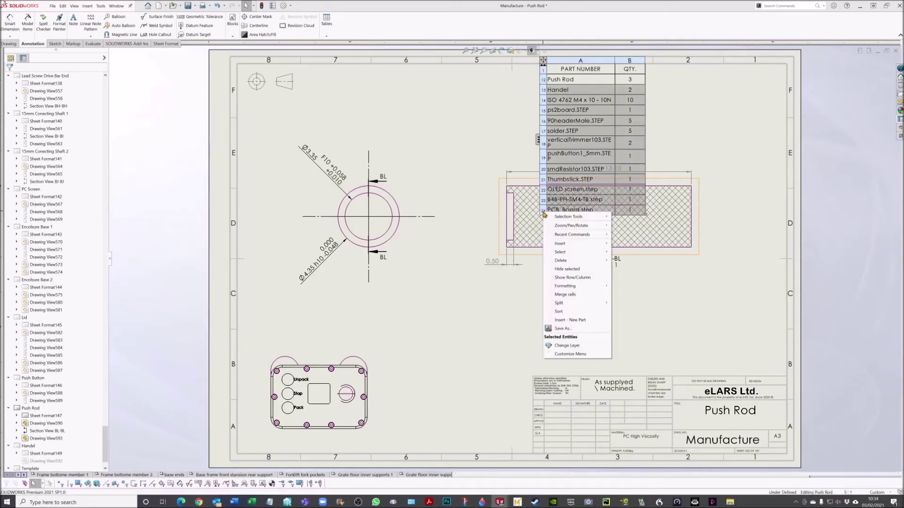
pyautogui.moveTo(569, 262)
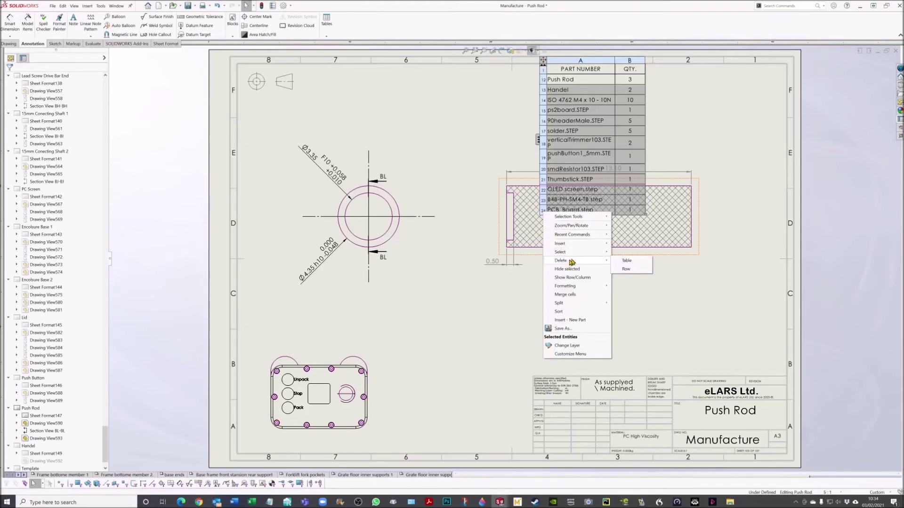
pyautogui.click(626, 269)
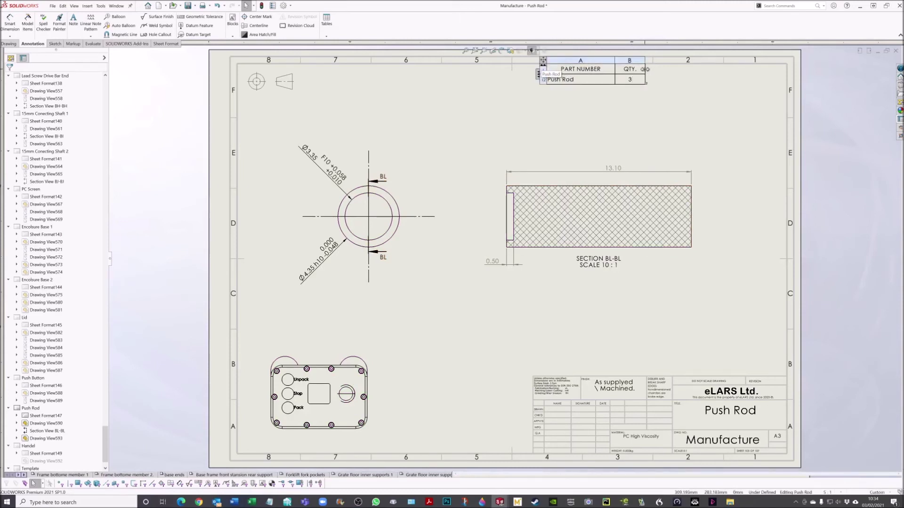
# - Narrow the QTY and PART NUMBER columns and move the table into the top-right corner
pyautogui.moveTo(644, 69); pyautogui.dragTo(630, 69)
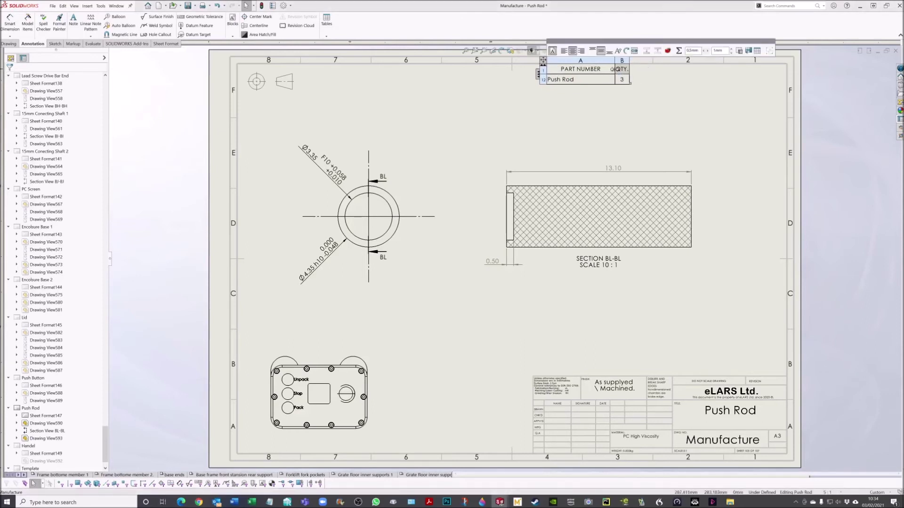
pyautogui.moveTo(614, 69); pyautogui.dragTo(587, 69)
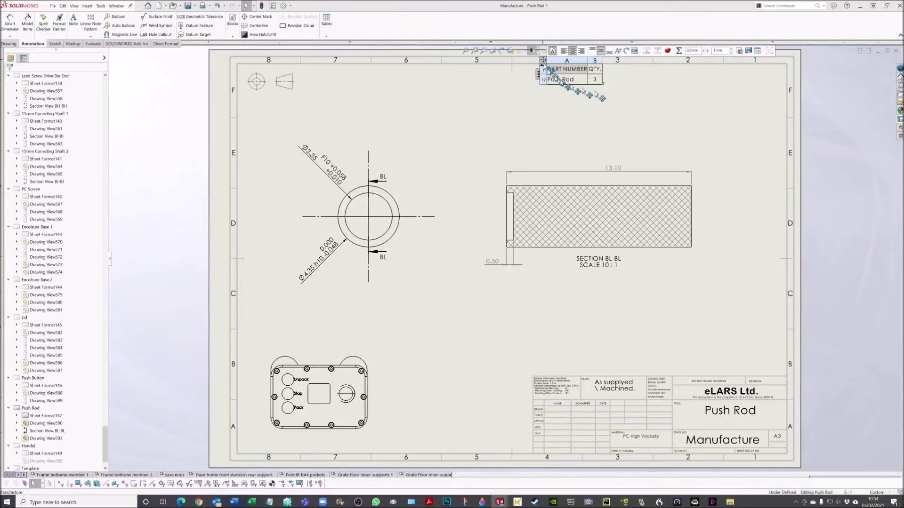
pyautogui.moveTo(547, 66); pyautogui.dragTo(724, 67)
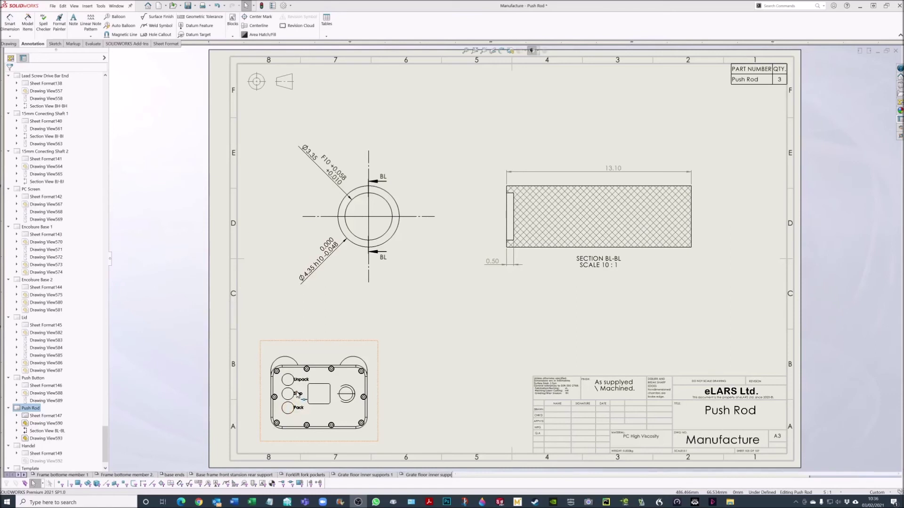
pyautogui.moveTo(296, 395)
pyautogui.mouseDown()
pyautogui.moveTo(41, 418)
pyautogui.moveTo(35, 435)
pyautogui.mouseUp()
# - Hide Drawing View593, the pendent controller assembly view, from the FeatureManager tree
pyautogui.click(28, 440)
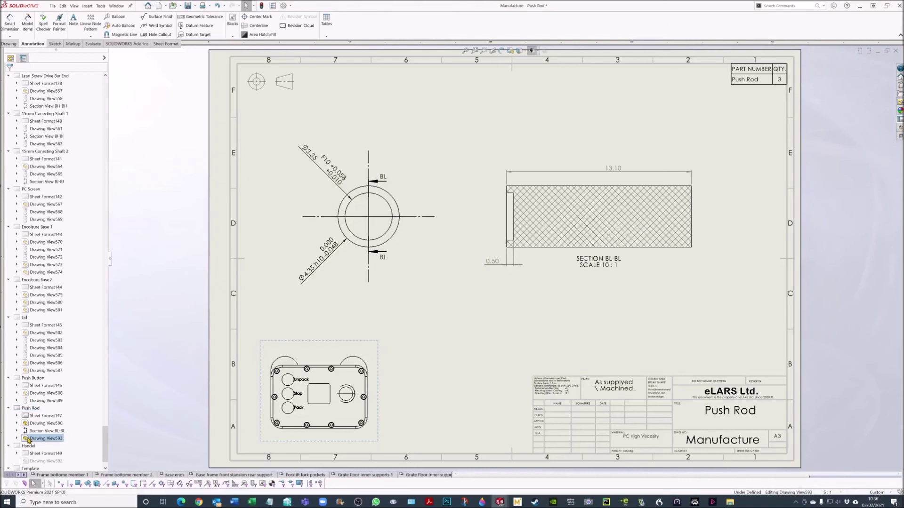
pyautogui.rightClick(28, 440)
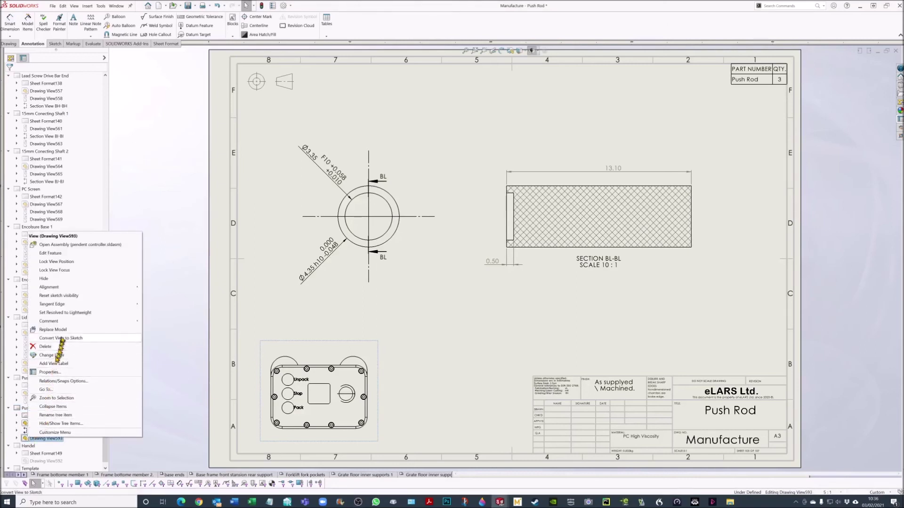
pyautogui.click(63, 280)
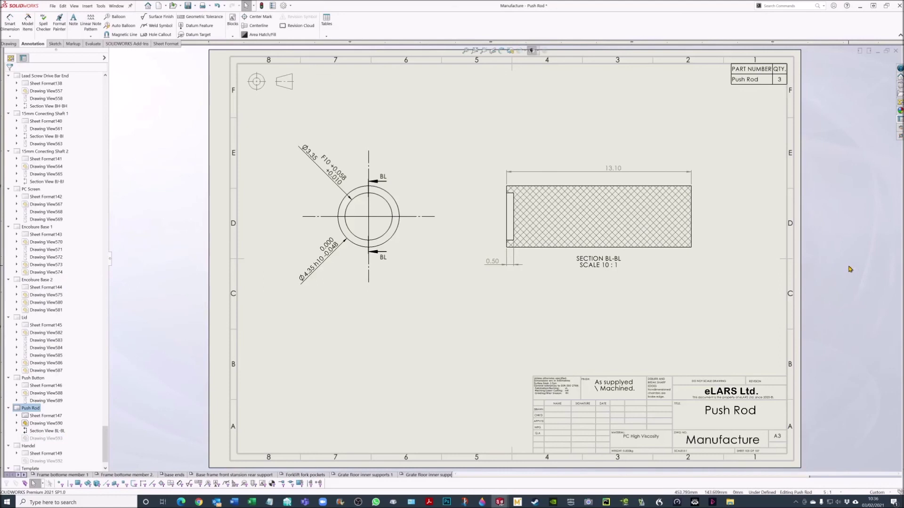
pyautogui.hotkey('ctrl', 'z')
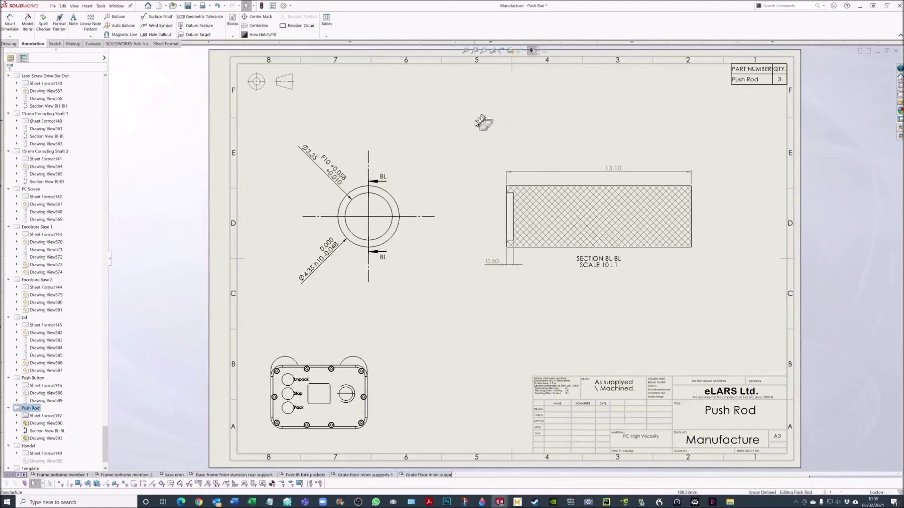